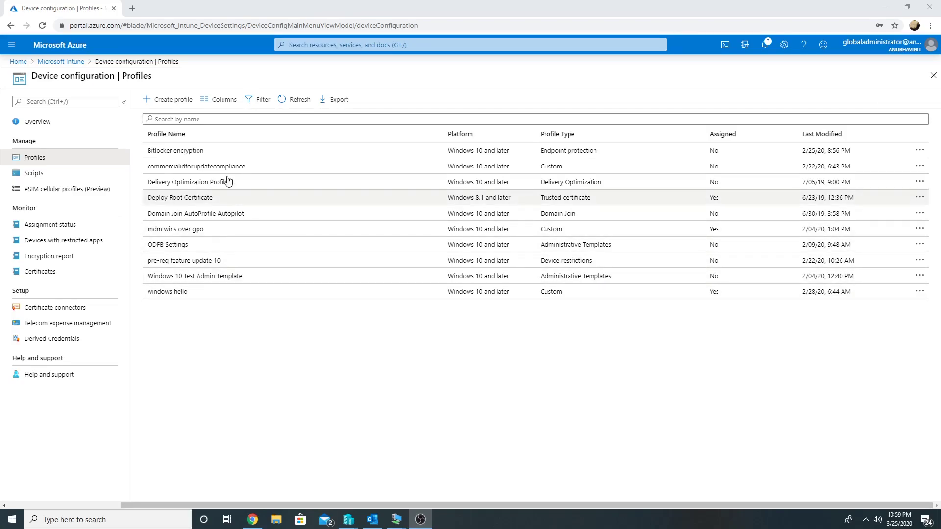
Start a new profile for Windows 10 and later with the Administrative Templates profile type
click(168, 100)
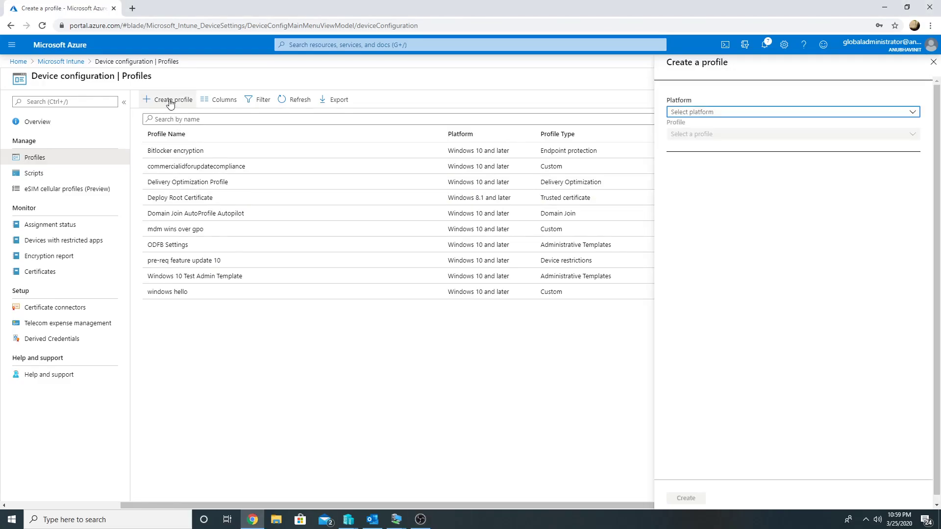
click(705, 113)
click(718, 185)
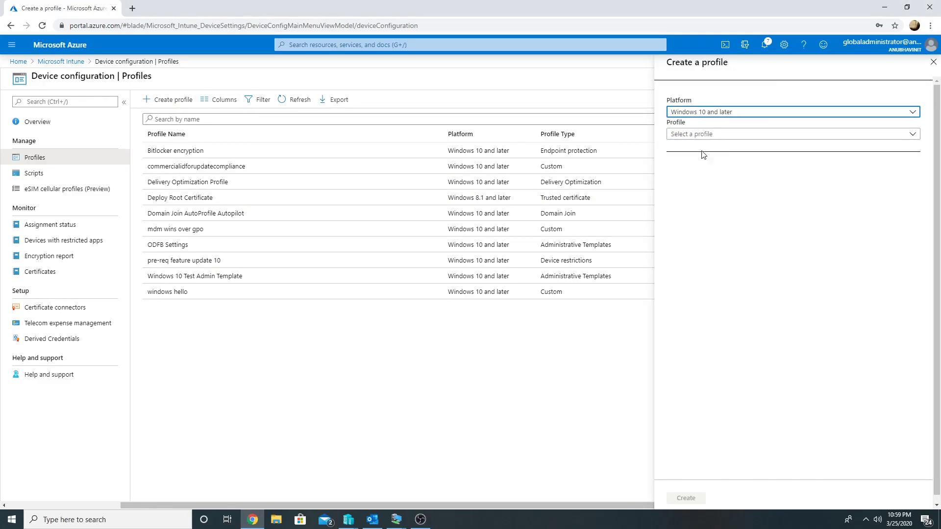
click(705, 135)
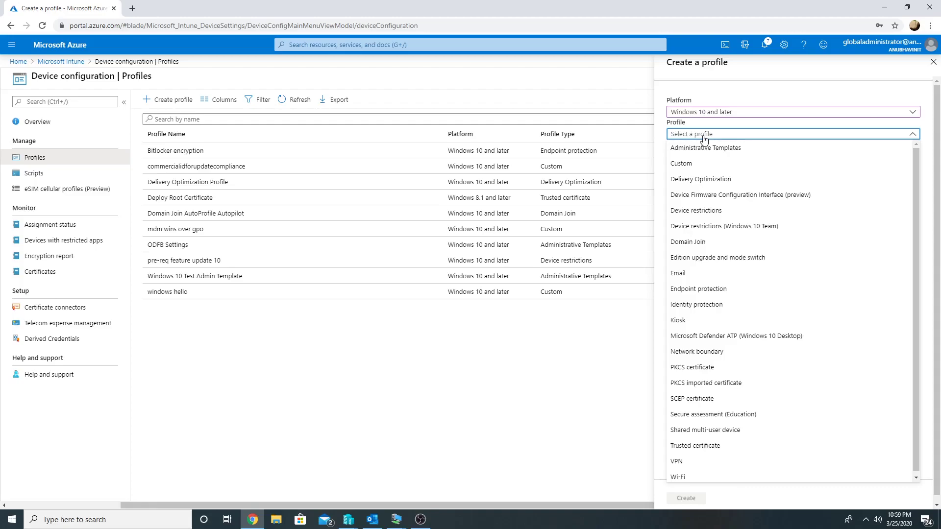
click(705, 148)
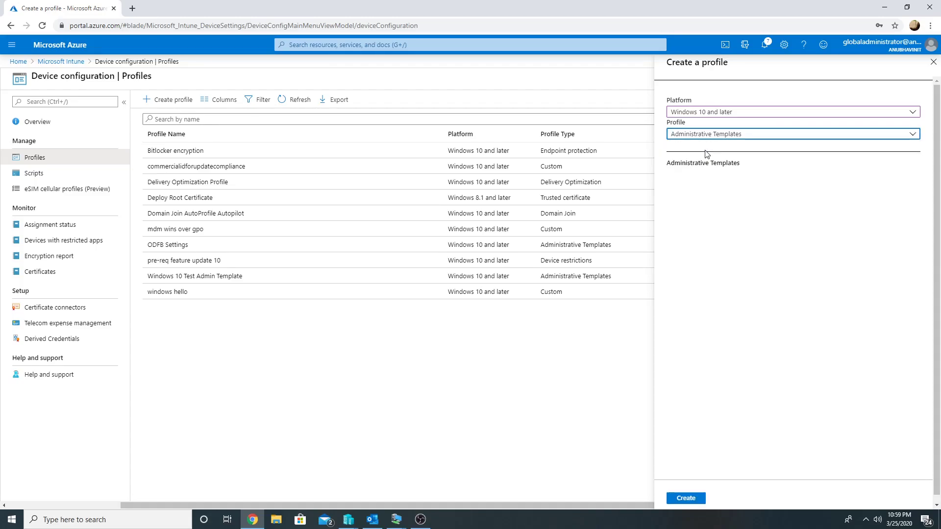
Create the profile, name it test123, and continue to configuration settings
click(685, 498)
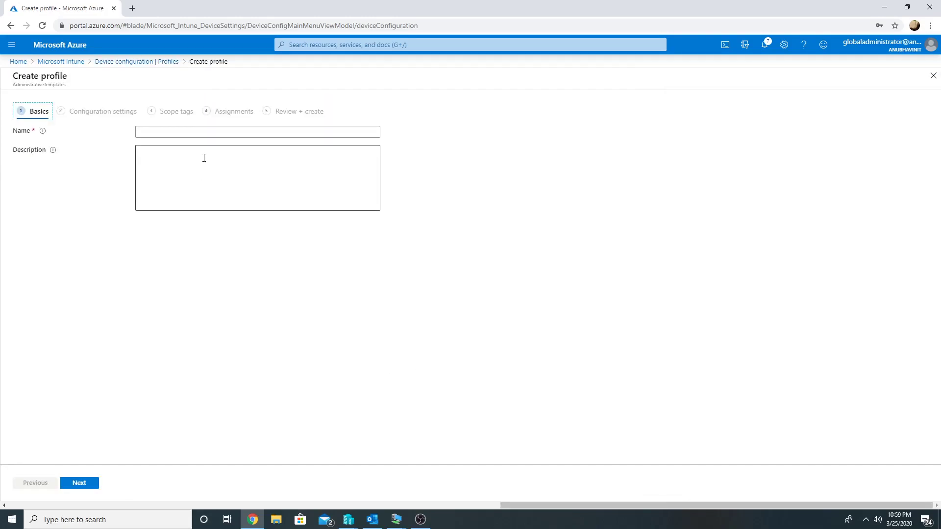
click(188, 130)
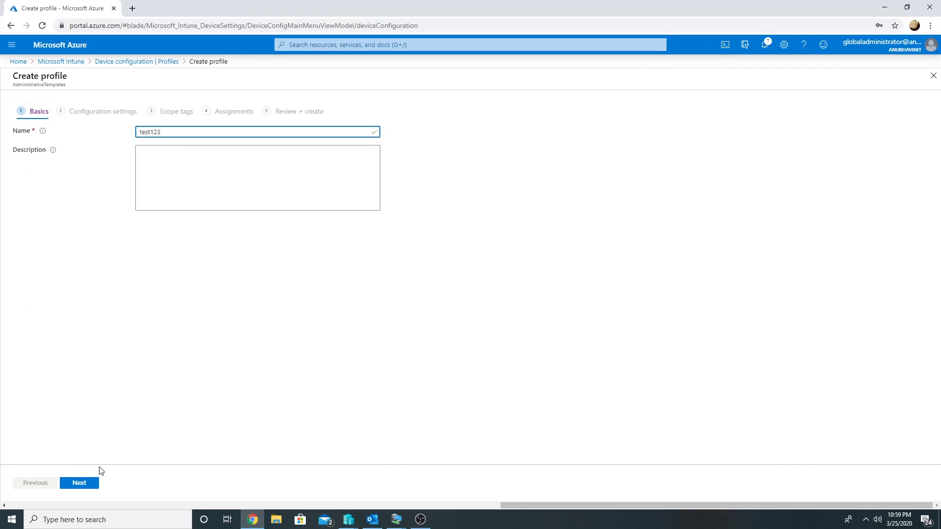
click(79, 483)
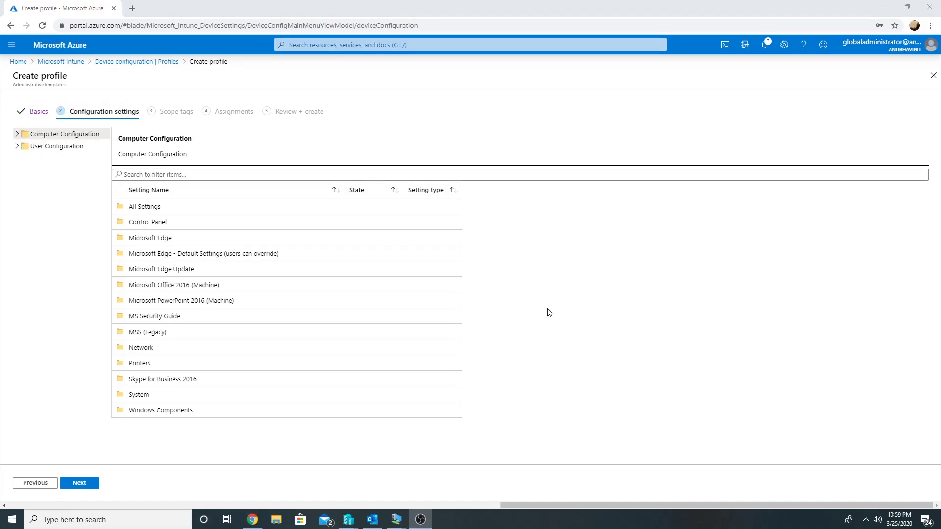
Expand Computer Configuration in the settings tree, briefly expanding and collapsing System
click(17, 134)
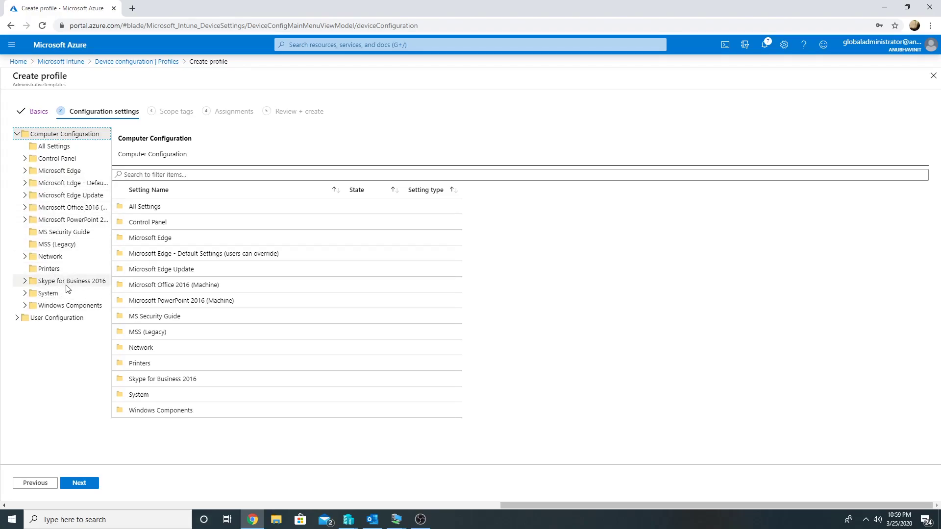
click(25, 293)
click(25, 294)
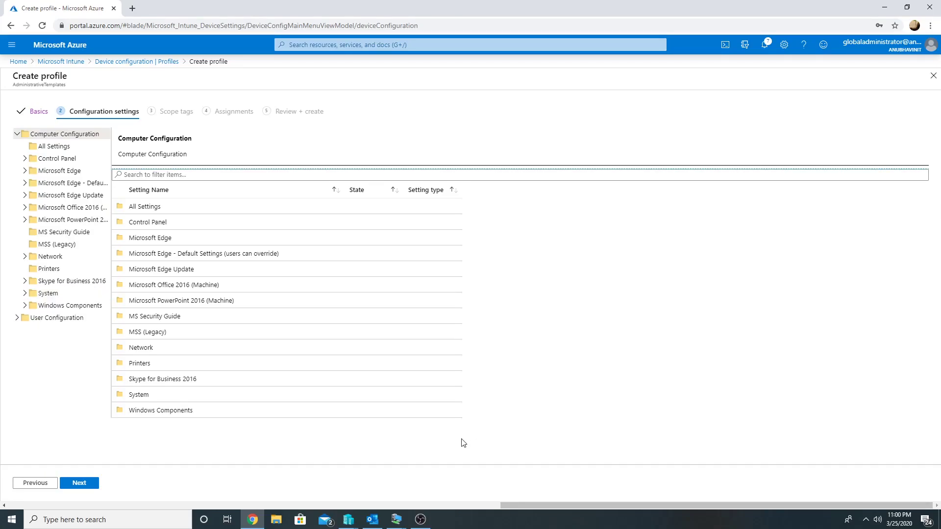
In the VM's policy editor, widen the tree and expand Policies down to Administrative Templates, then minimise the VM
key(alt+Tab)
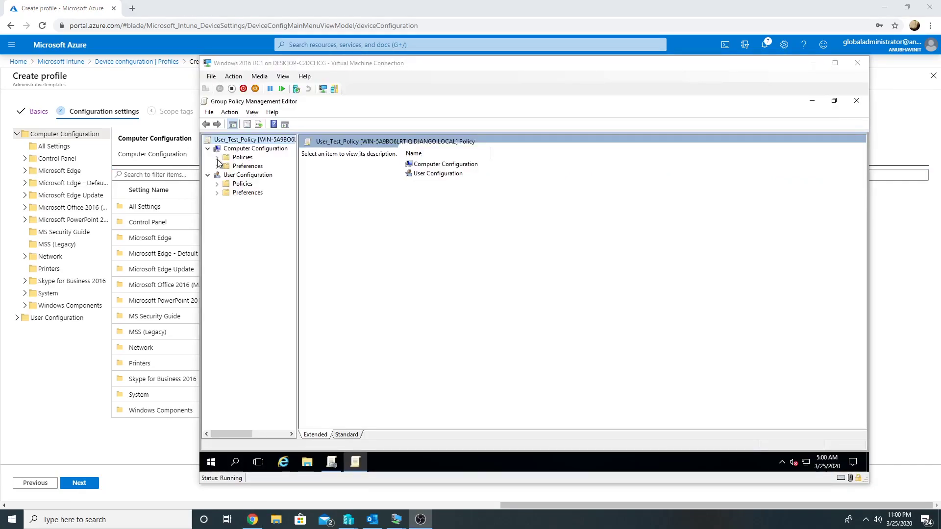
click(297, 185)
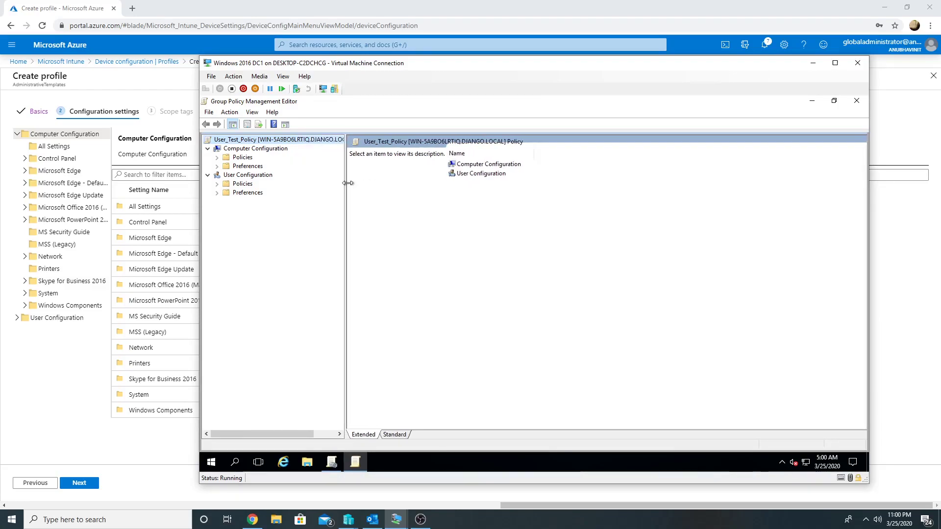
drag(296, 182, 347, 183)
click(218, 158)
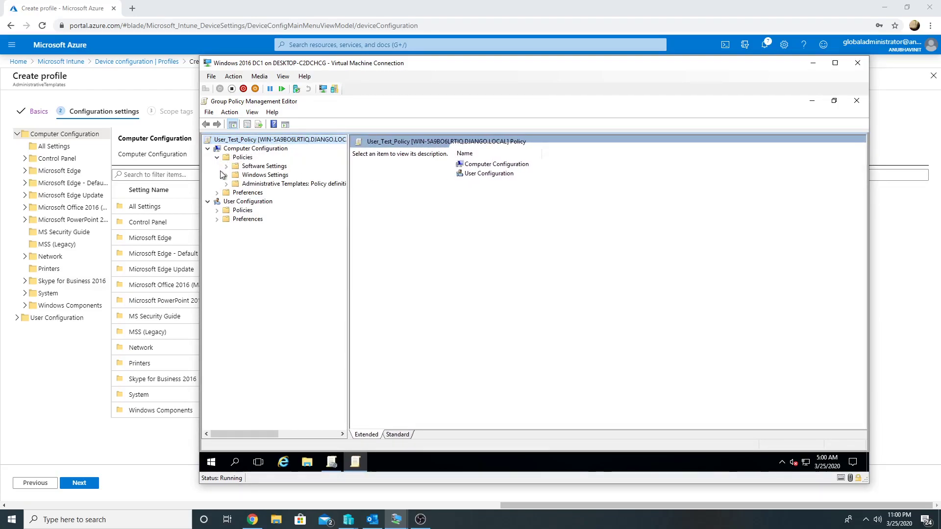
click(225, 167)
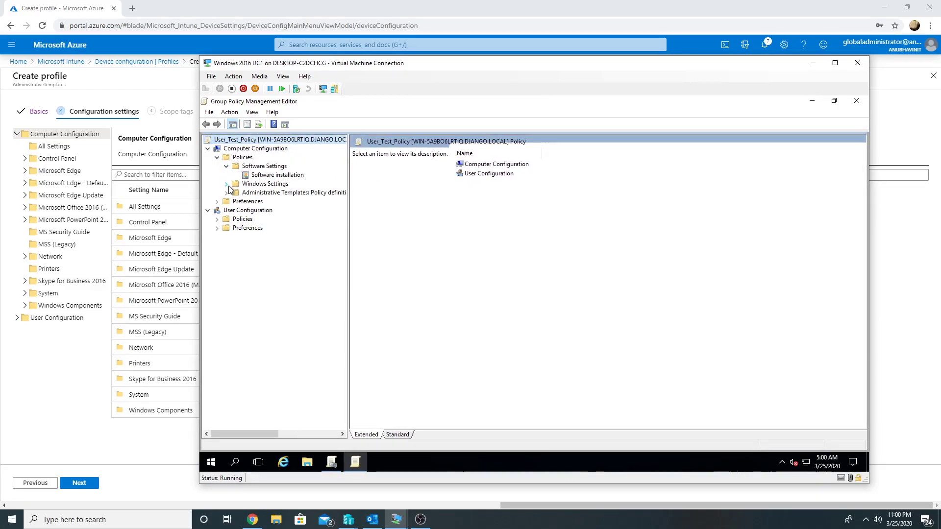
click(226, 184)
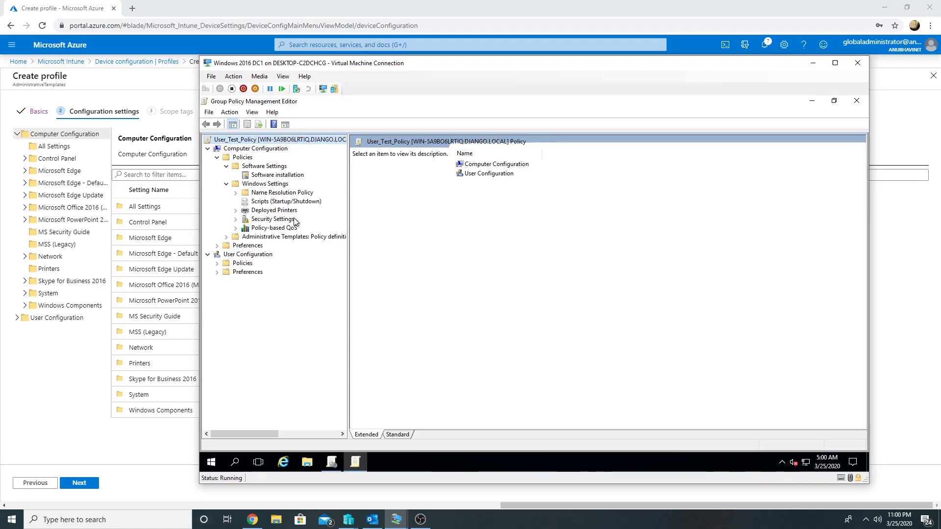
click(226, 237)
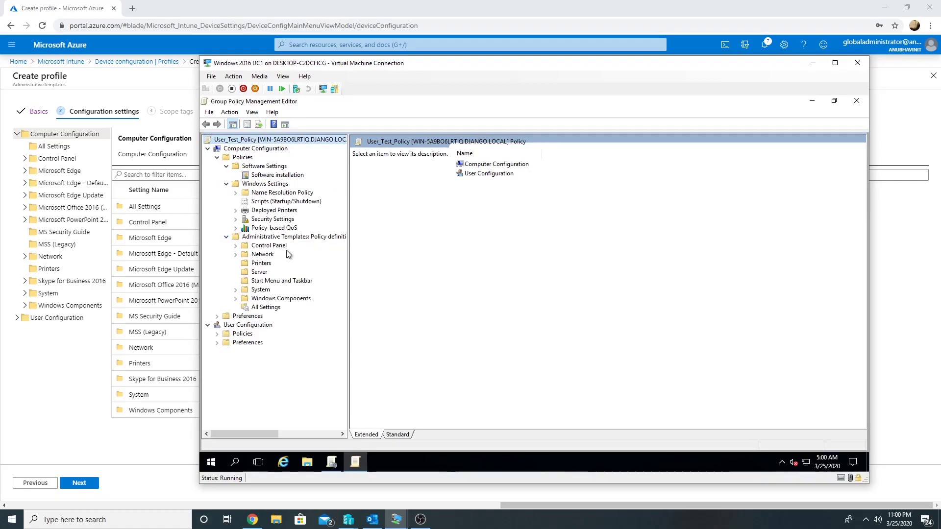
click(812, 63)
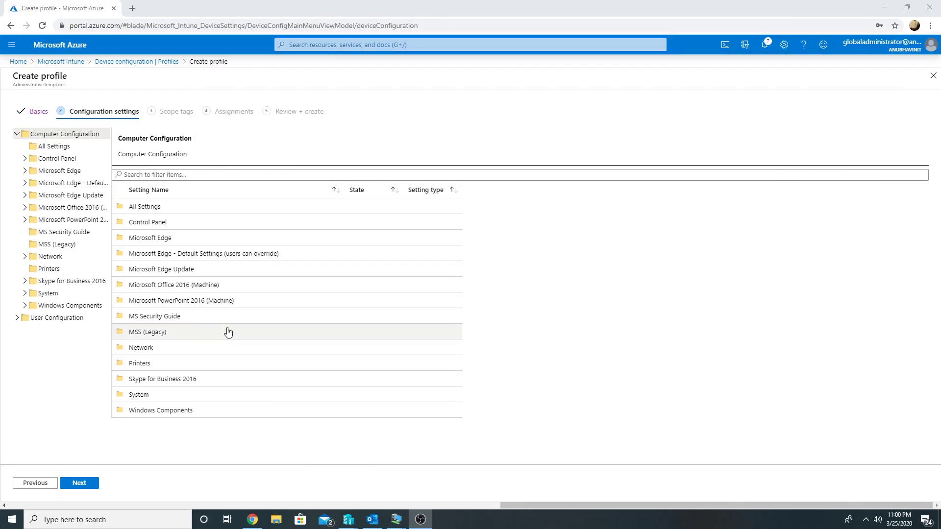
Expand Windows Components > Internet Explorer and filter its settings by 'disable'
click(31, 307)
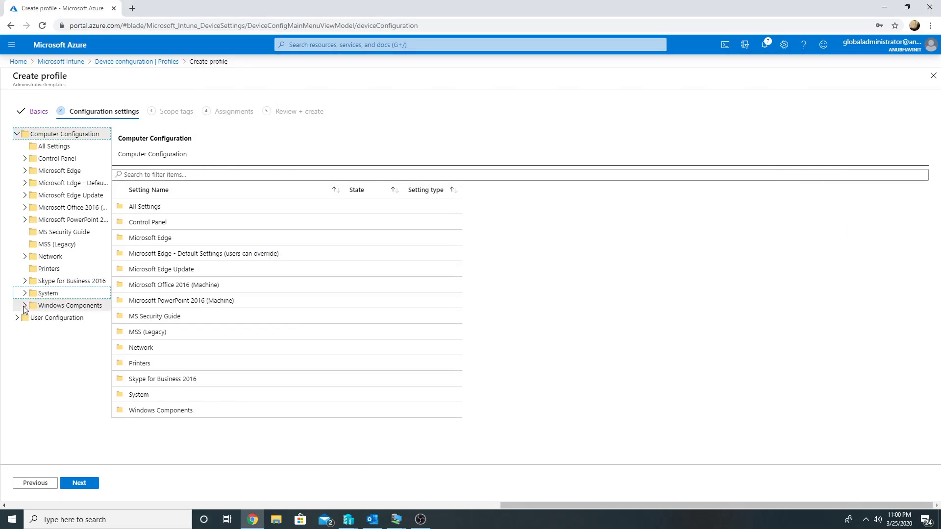
scroll(88, 318, down, 1)
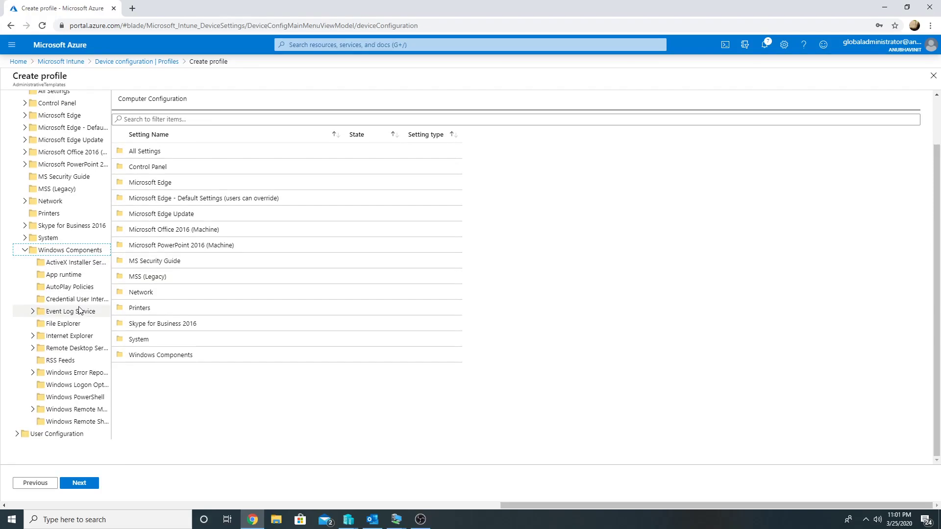
click(33, 336)
click(74, 336)
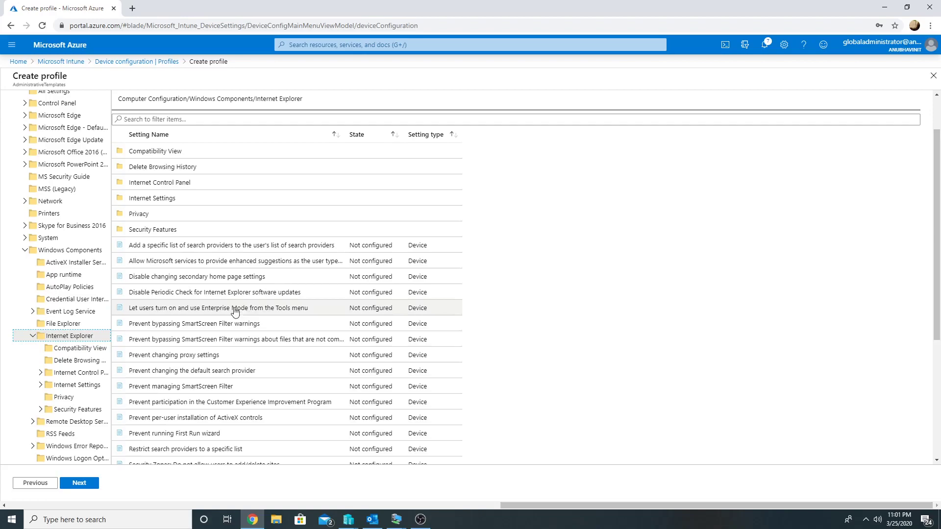
click(224, 121)
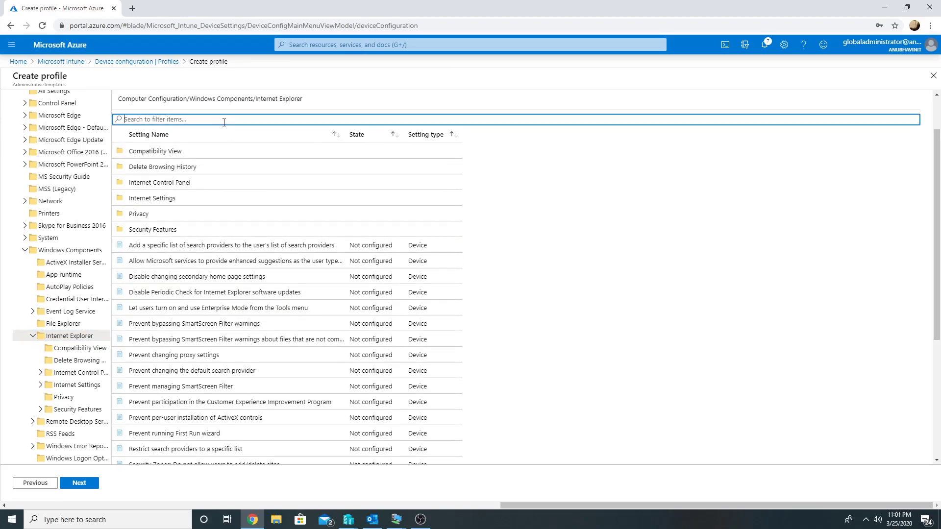
text(disable)
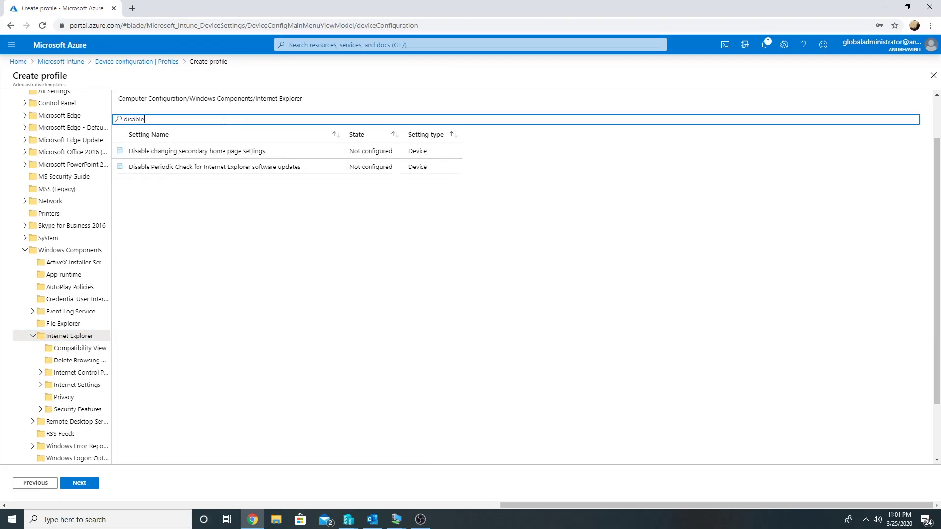
click(231, 153)
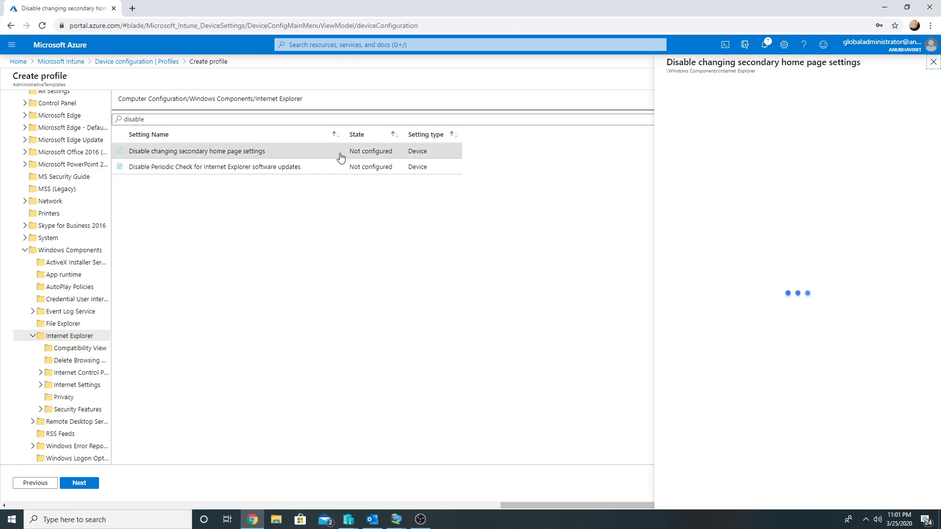
click(698, 258)
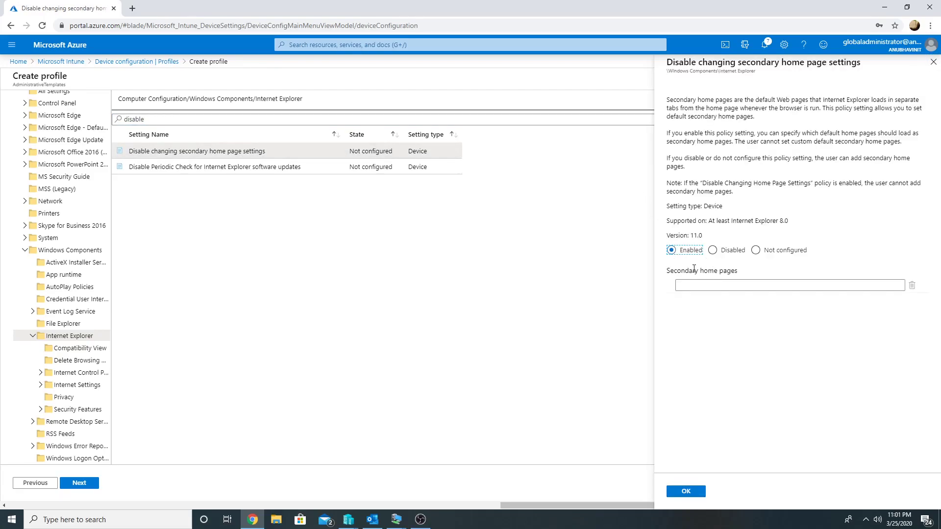
click(707, 285)
text(www.wwe.com)
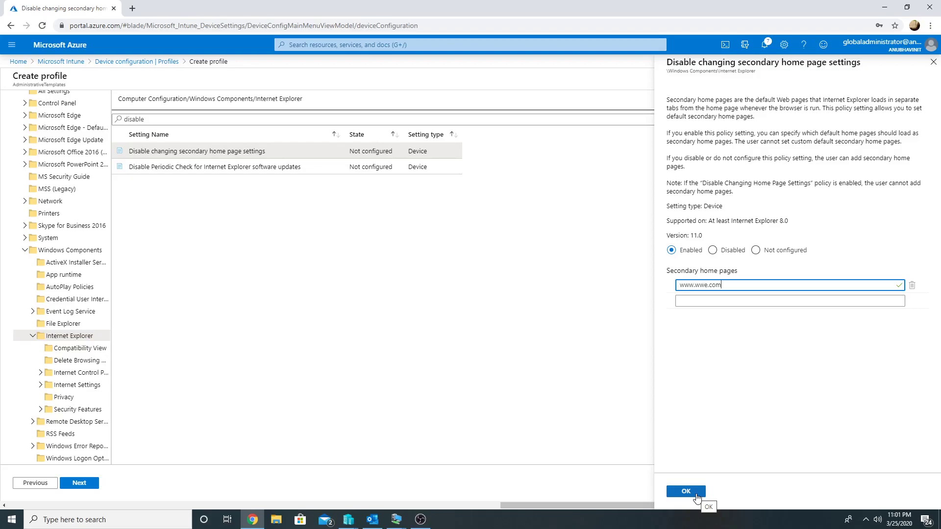
click(697, 496)
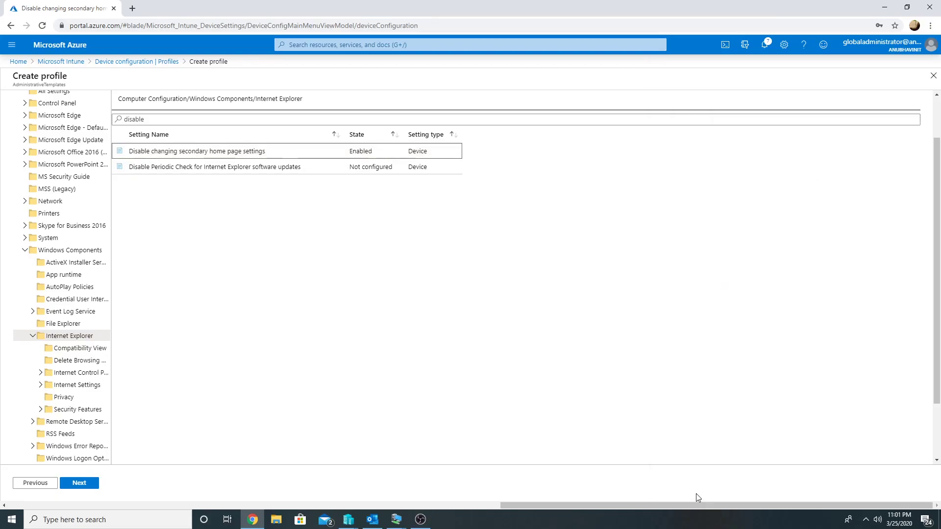
Skip scope tags, include the admxtesting group in assignments, and create the test123 profile
click(91, 484)
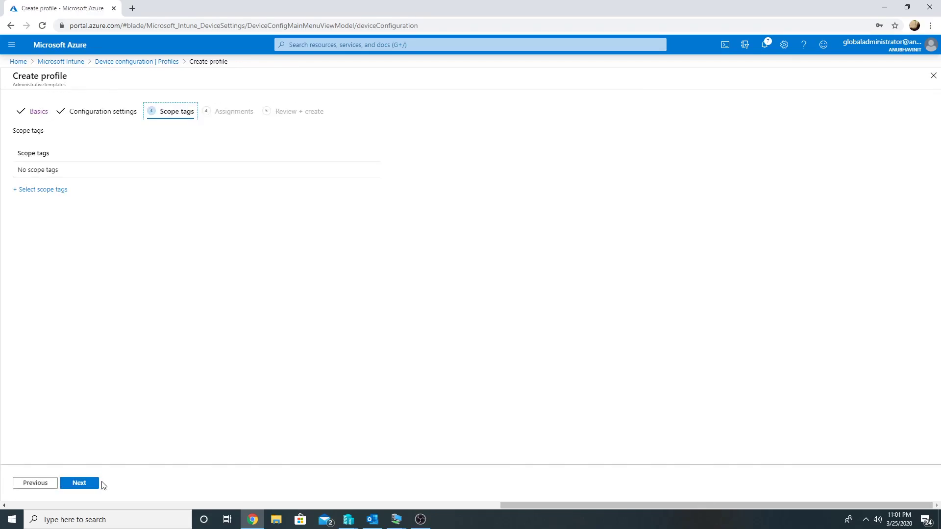
click(91, 483)
click(55, 203)
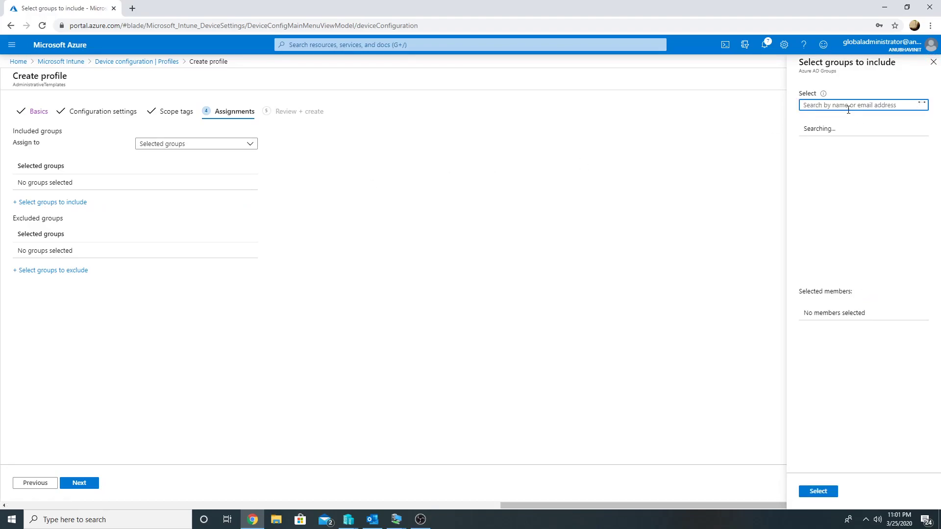
text(admx)
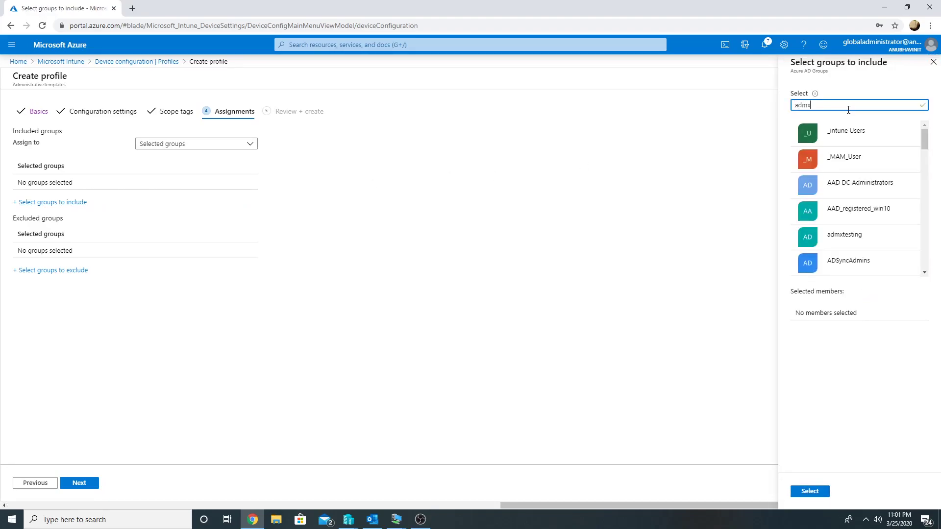
click(857, 130)
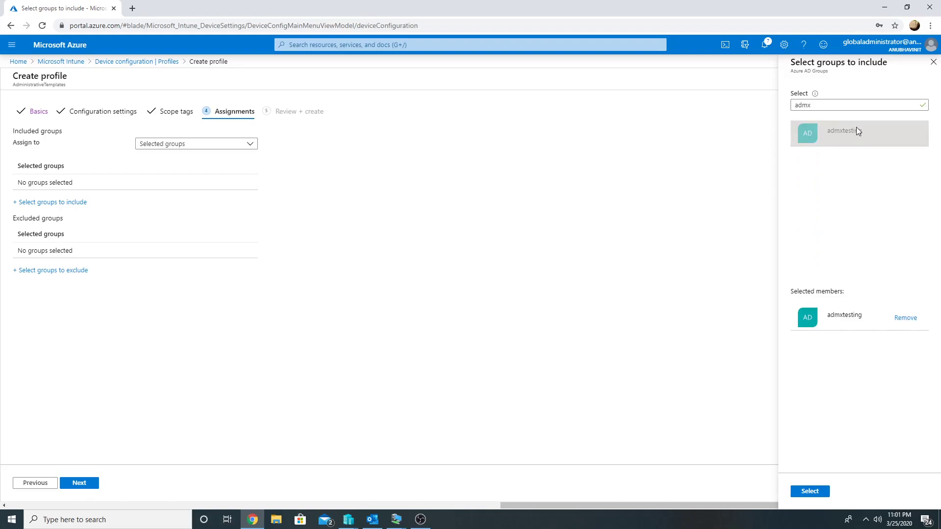
click(815, 496)
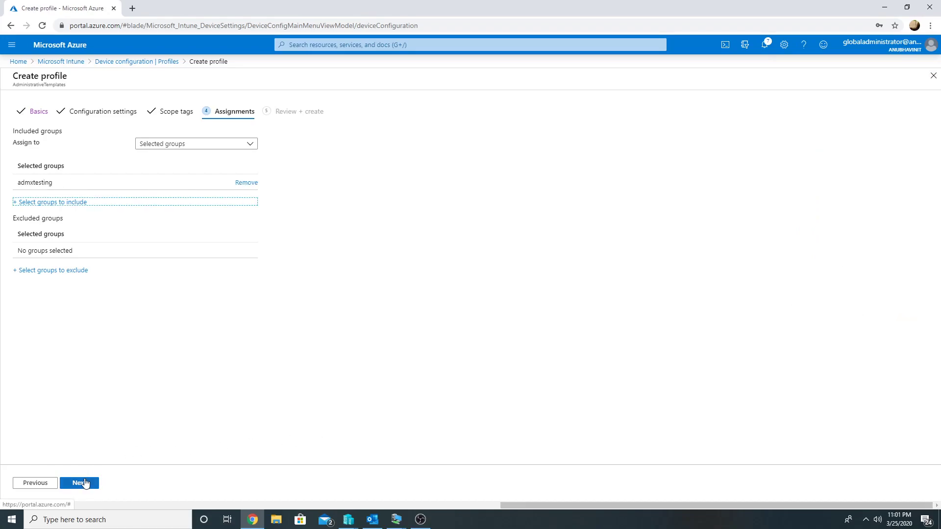
click(85, 483)
click(87, 484)
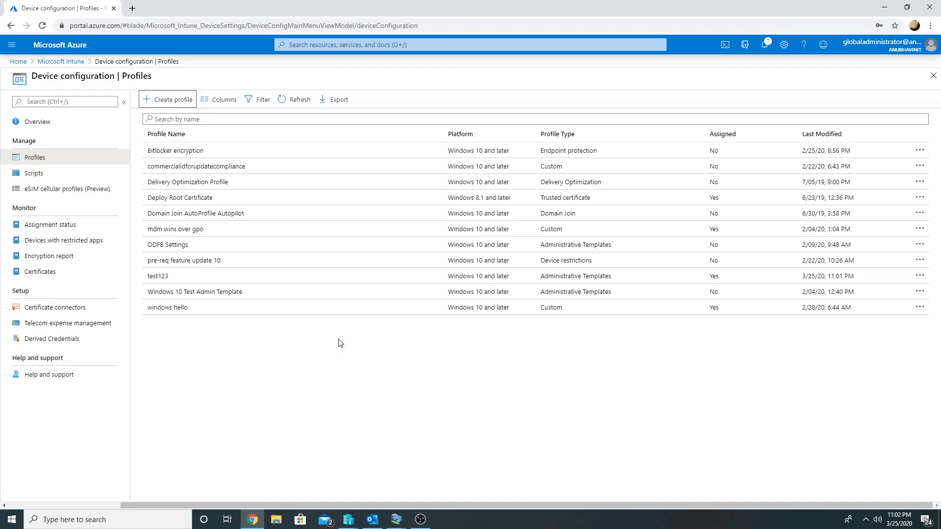
Bring up the AAD-0132 VM and sign in with the account password
mouse_move(397, 520)
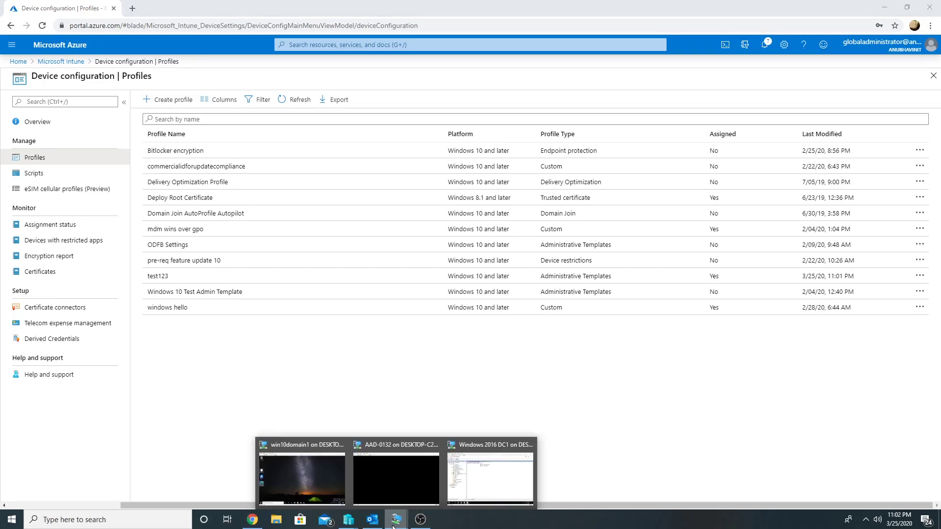
click(322, 484)
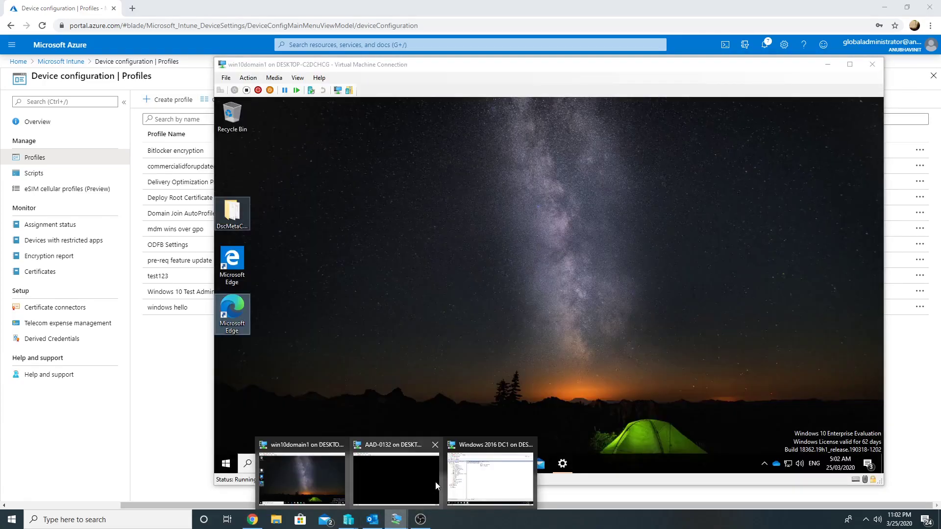
click(435, 482)
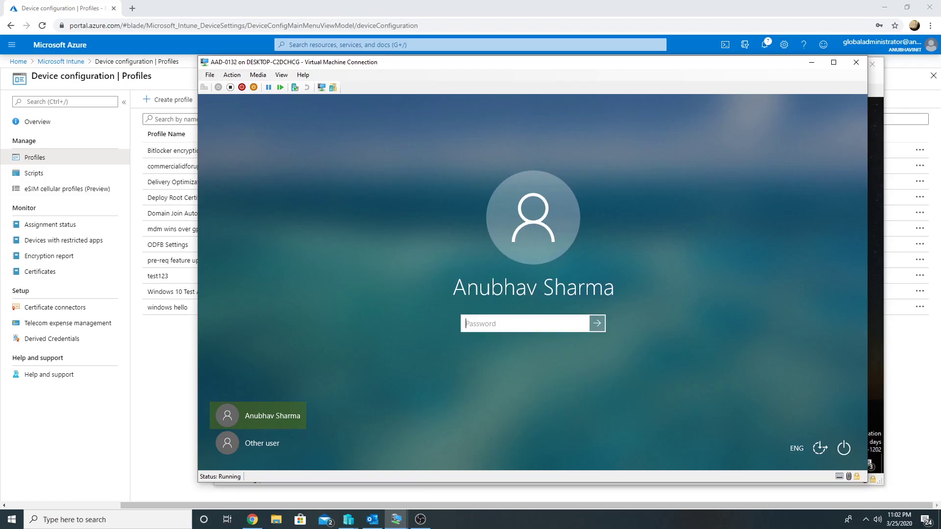
text(•)
key(Return)
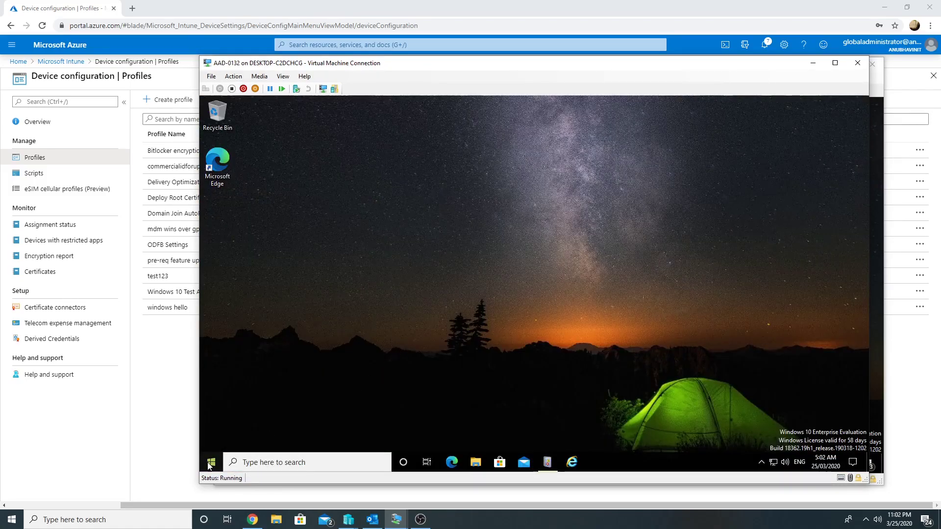
In Settings > Accounts > Access work or school, open the Azure AD connection's info and sync
click(211, 462)
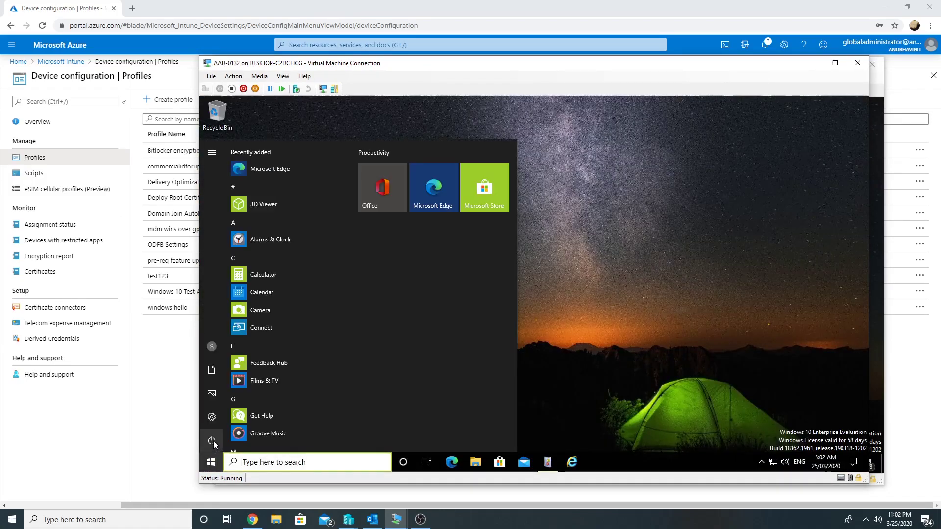
click(211, 418)
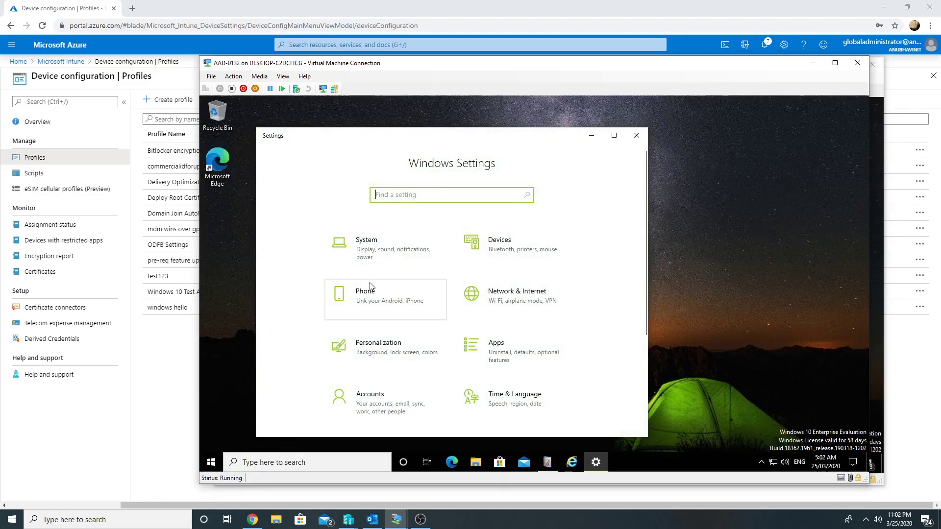
click(340, 397)
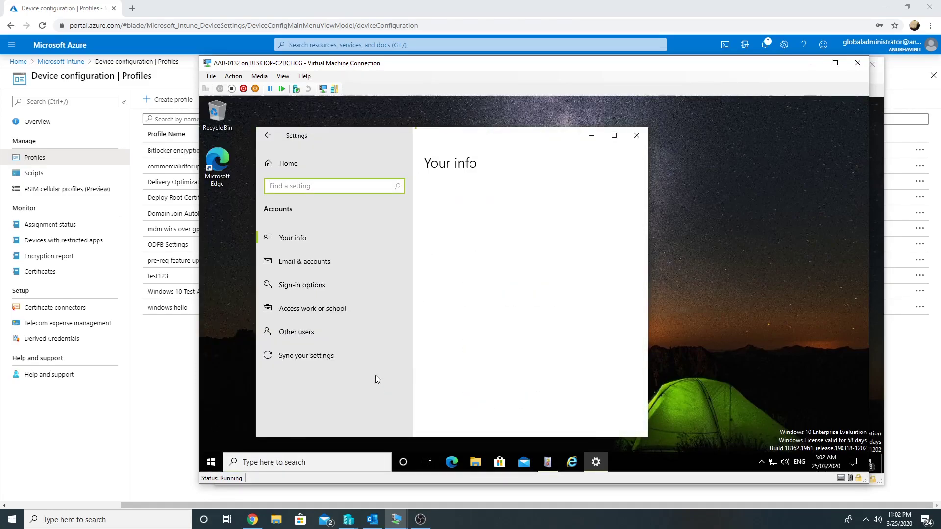
click(333, 310)
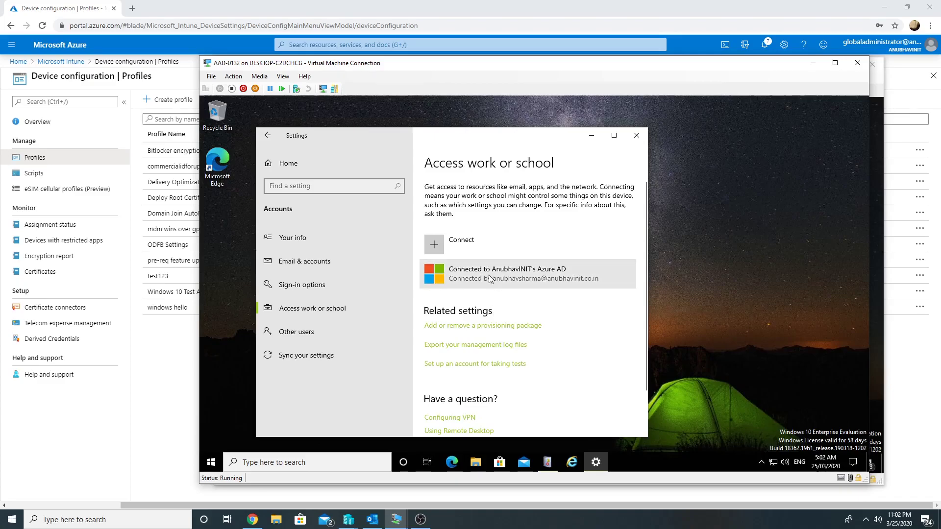
click(489, 274)
click(551, 313)
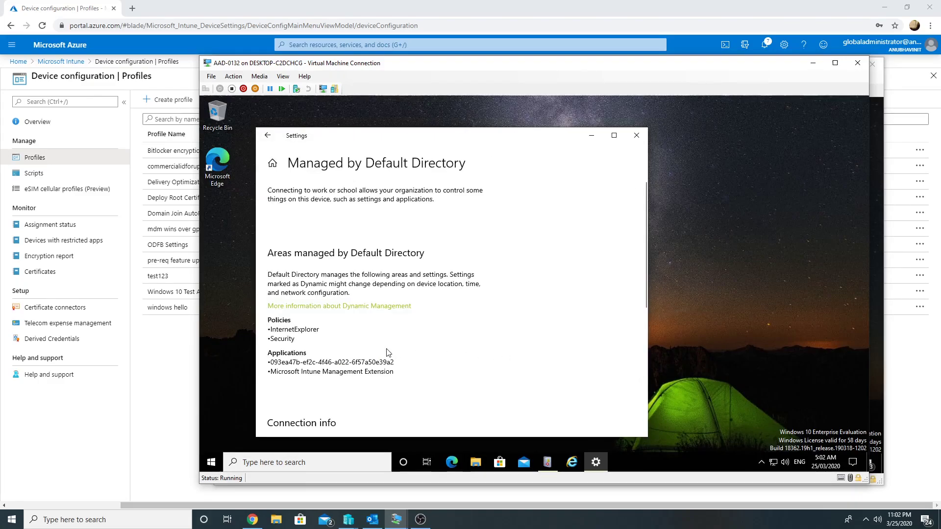
scroll(389, 353, down, 5)
click(302, 372)
Return to the device management info page to confirm the sync, then minimise the VM
mouse_move(393, 523)
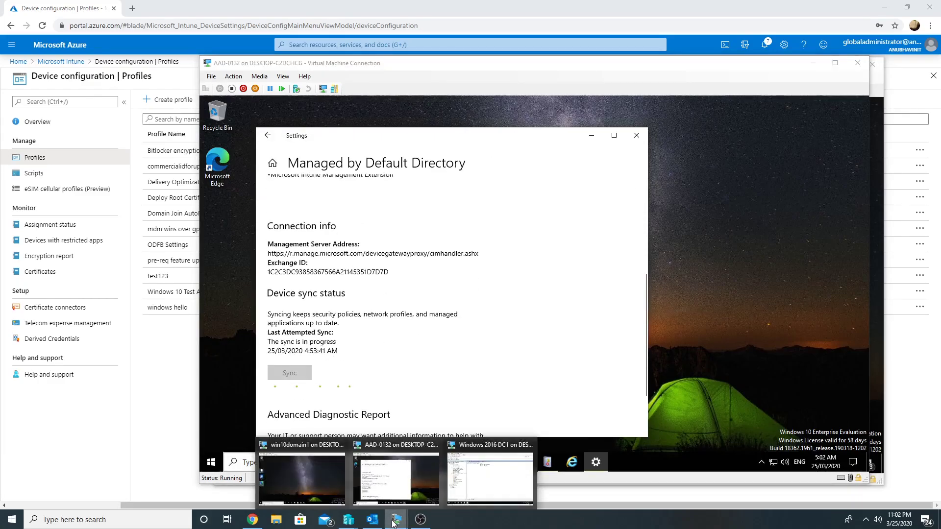
click(306, 478)
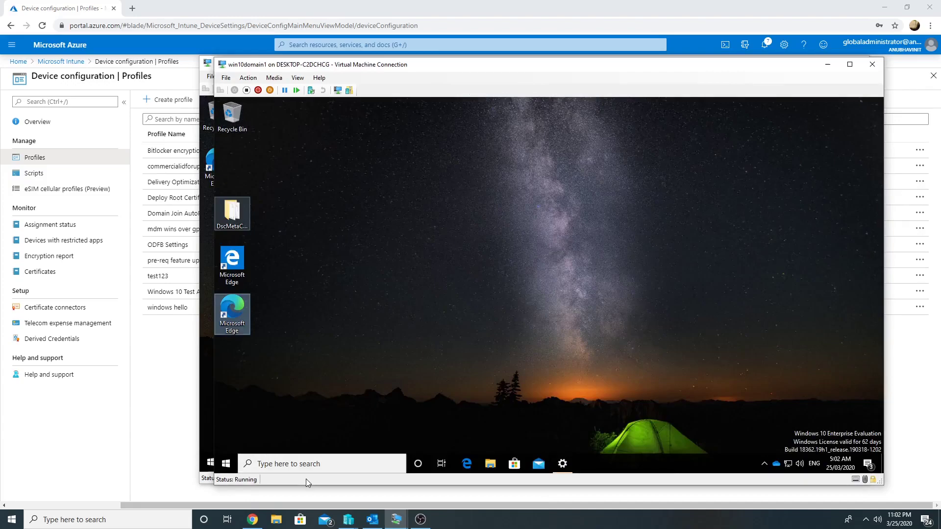
click(226, 463)
click(226, 420)
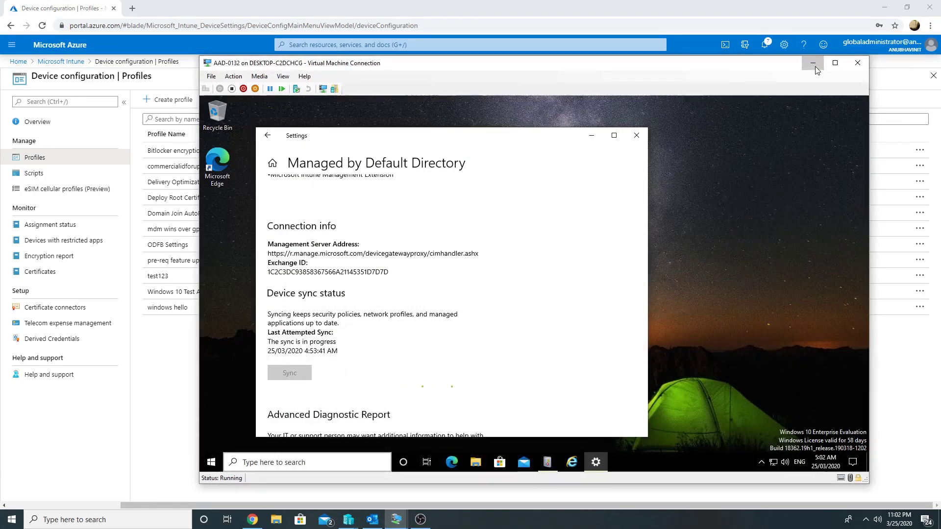
click(827, 65)
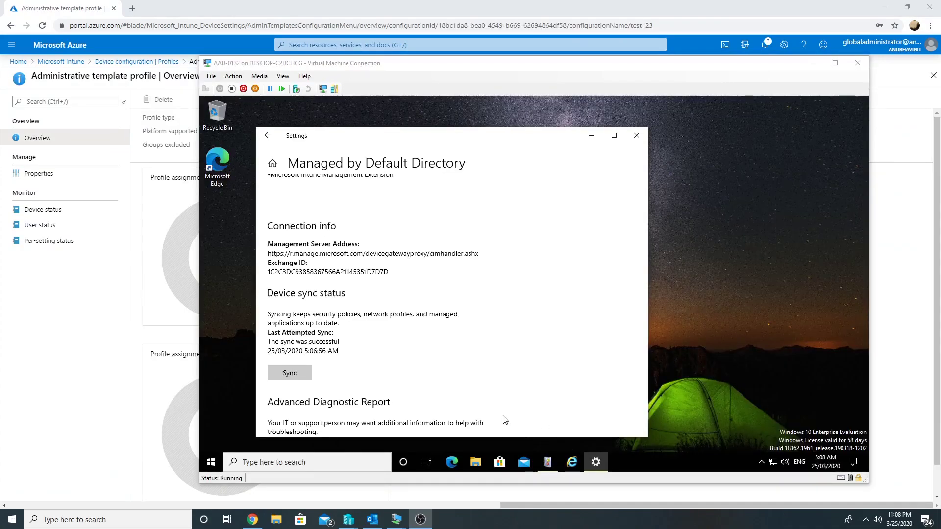
Launch Internet Explorer on AAD-0132 and win10domain1 to confirm the wwe.com home page, then minimise both VMs
click(573, 463)
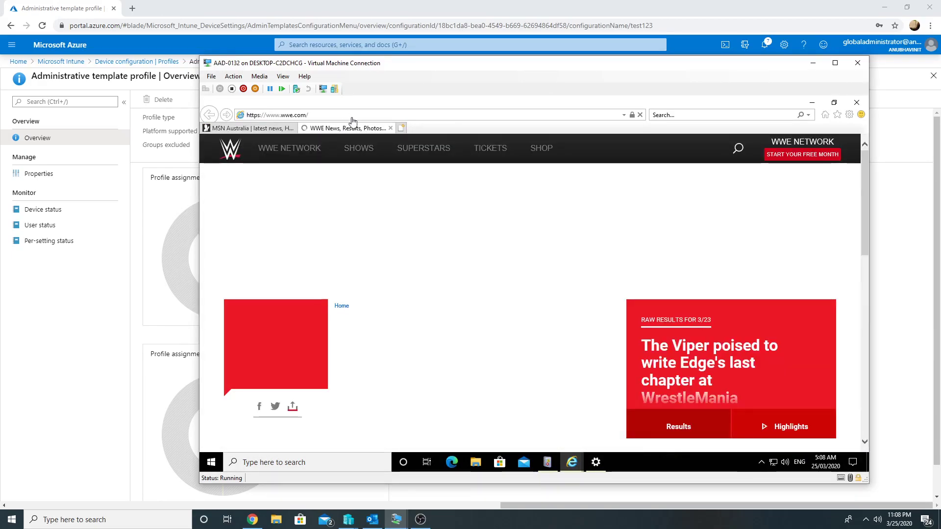
mouse_move(396, 520)
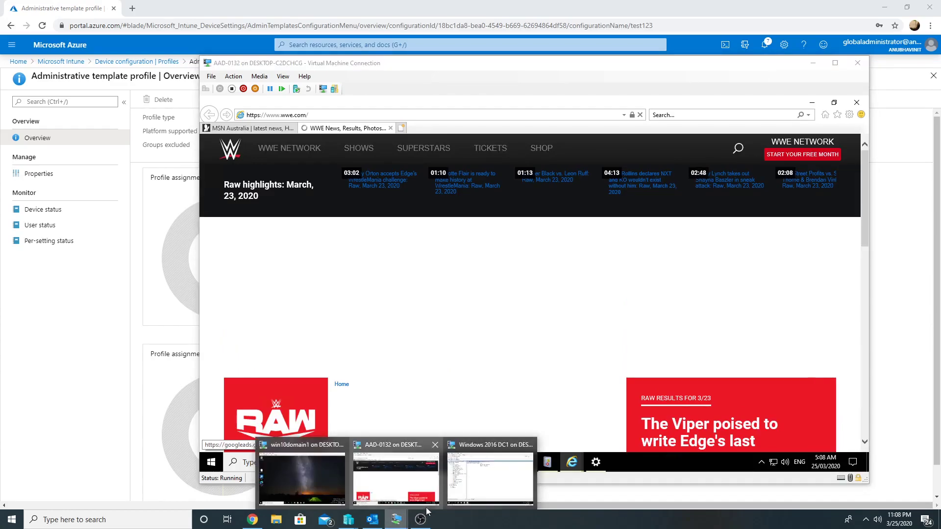
click(486, 478)
click(396, 520)
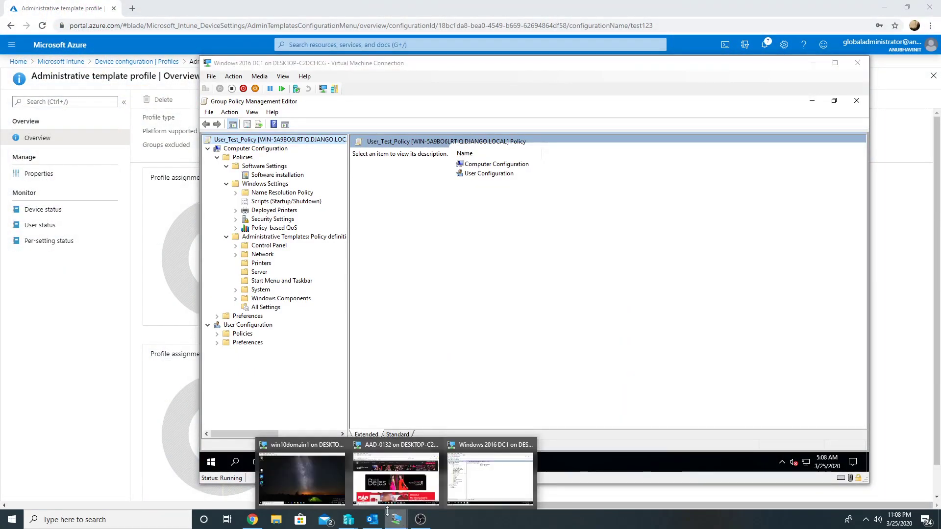
click(334, 486)
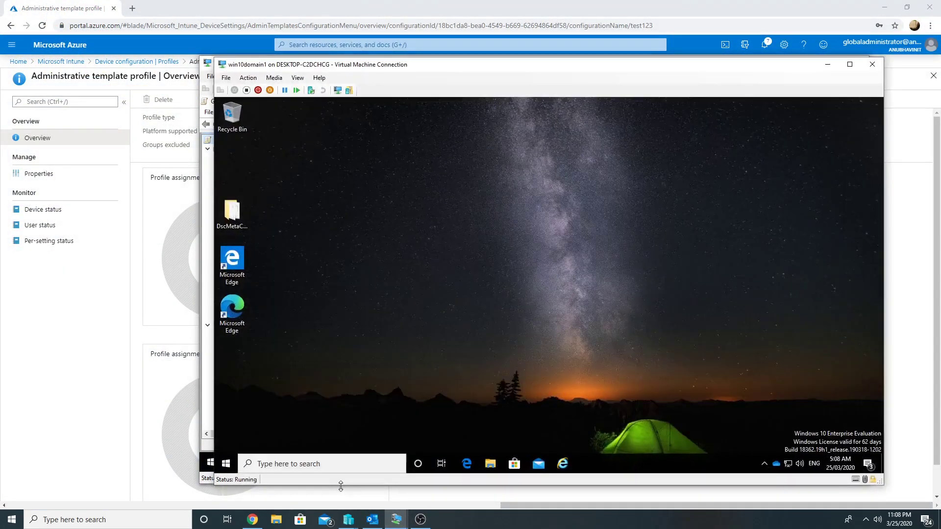
click(562, 463)
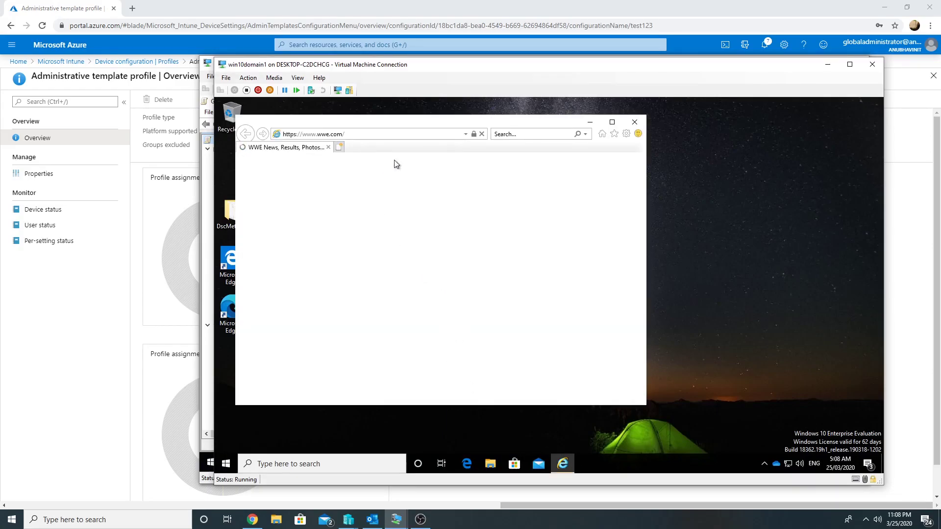
click(828, 64)
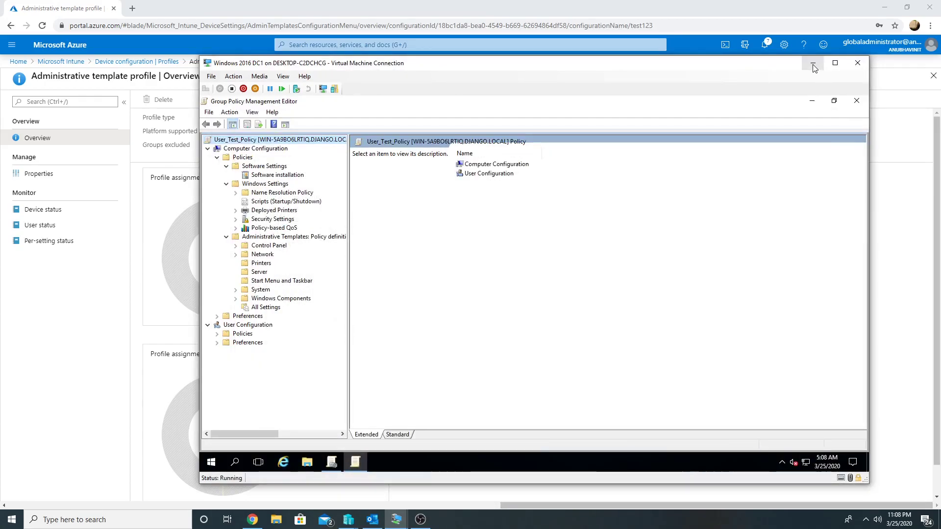
click(813, 63)
Minimise the AAD-0132 VM, then open test123's Properties and edit its configuration settings
click(813, 63)
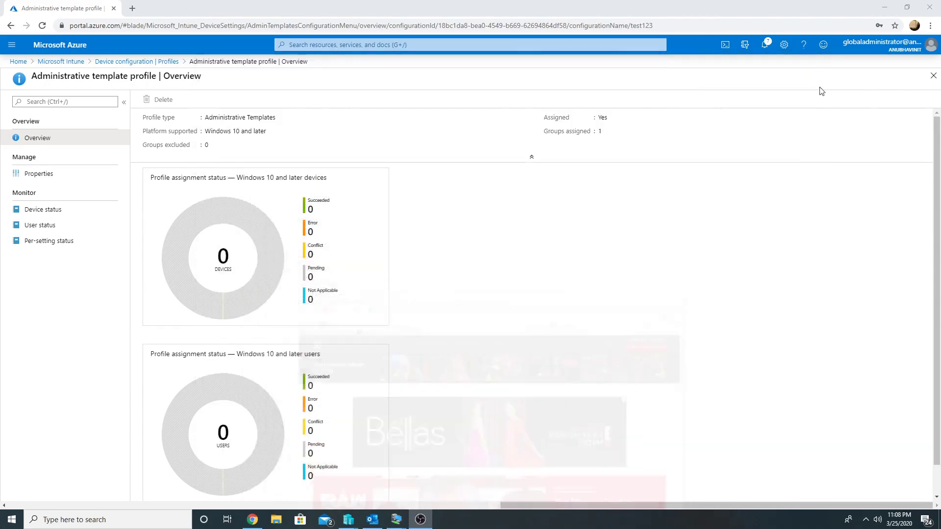
click(137, 61)
click(162, 276)
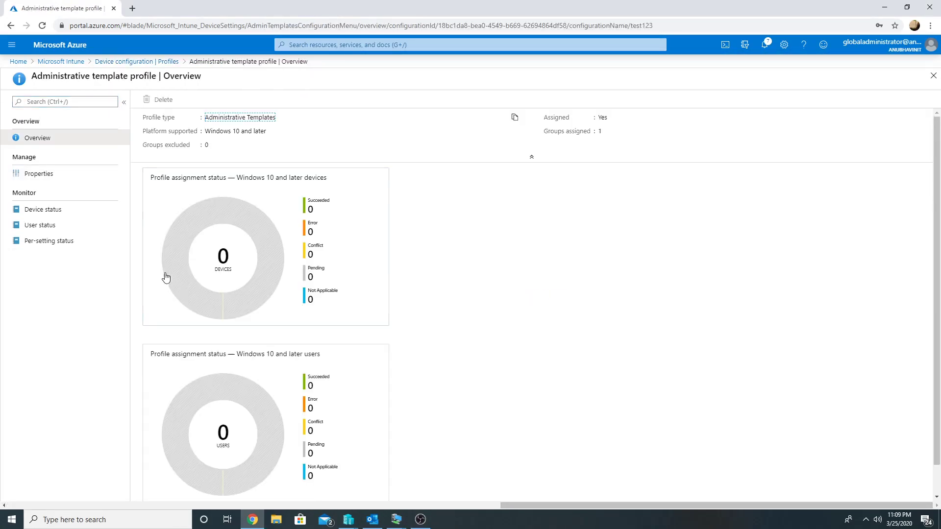
click(44, 174)
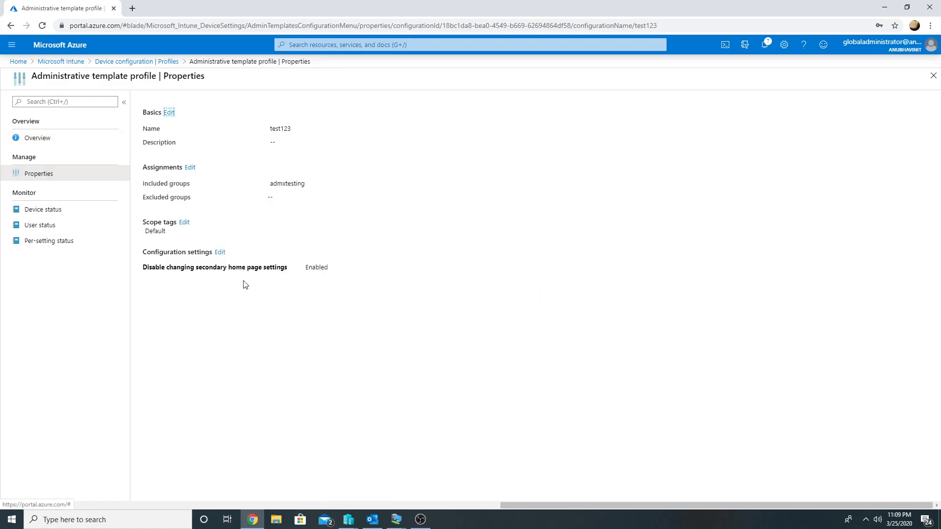
click(221, 253)
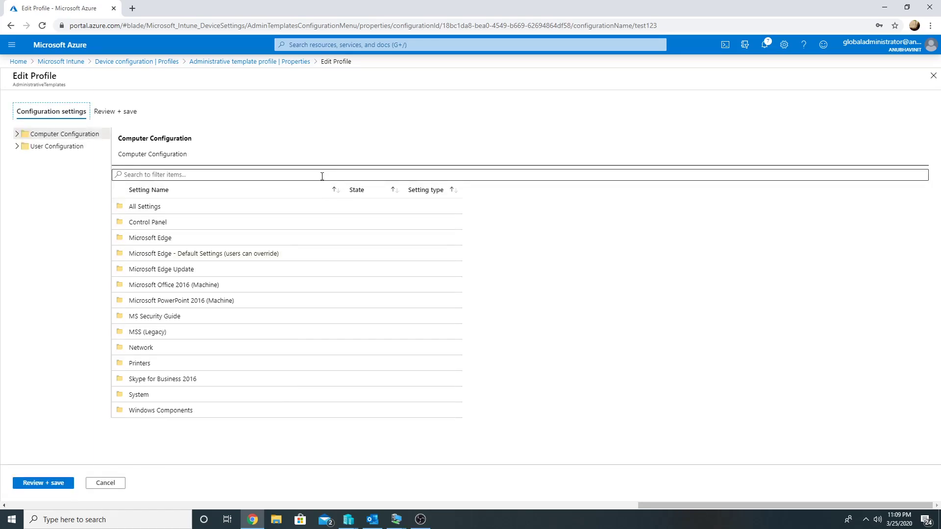
click(157, 175)
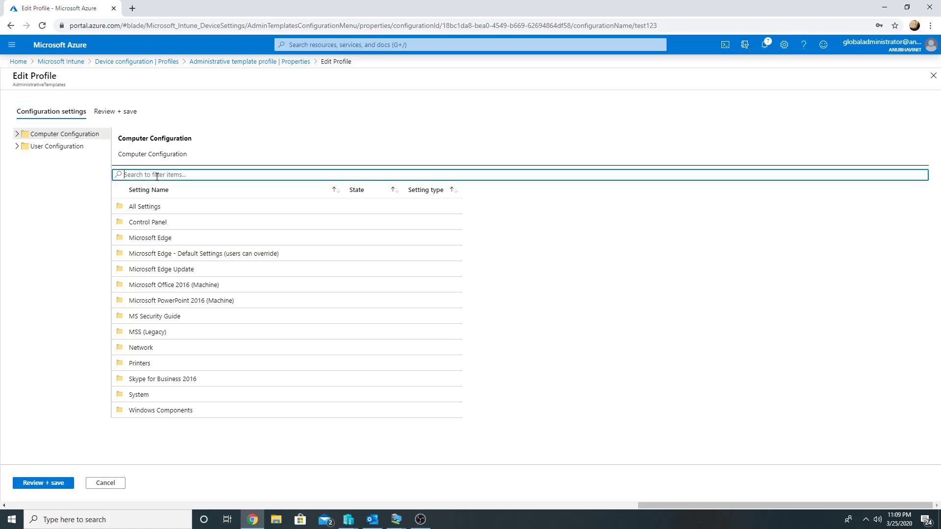
click(16, 147)
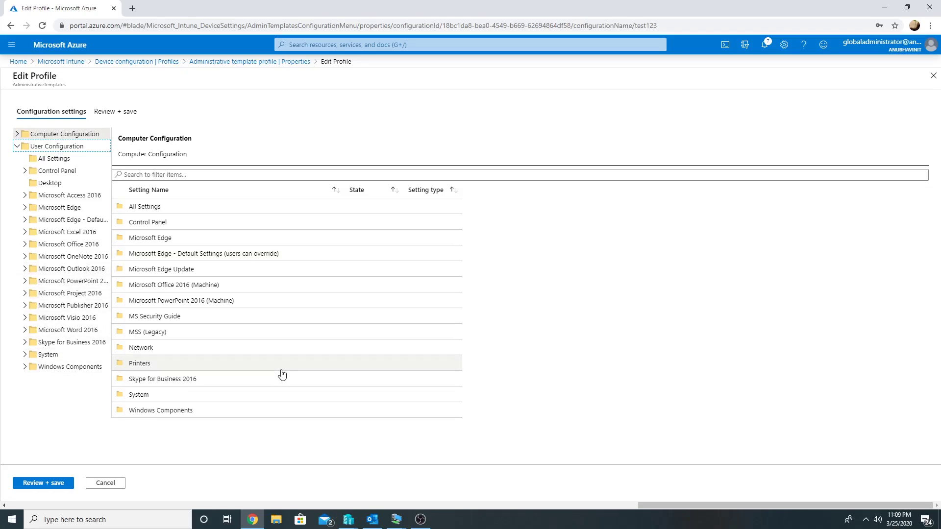
key(Left)
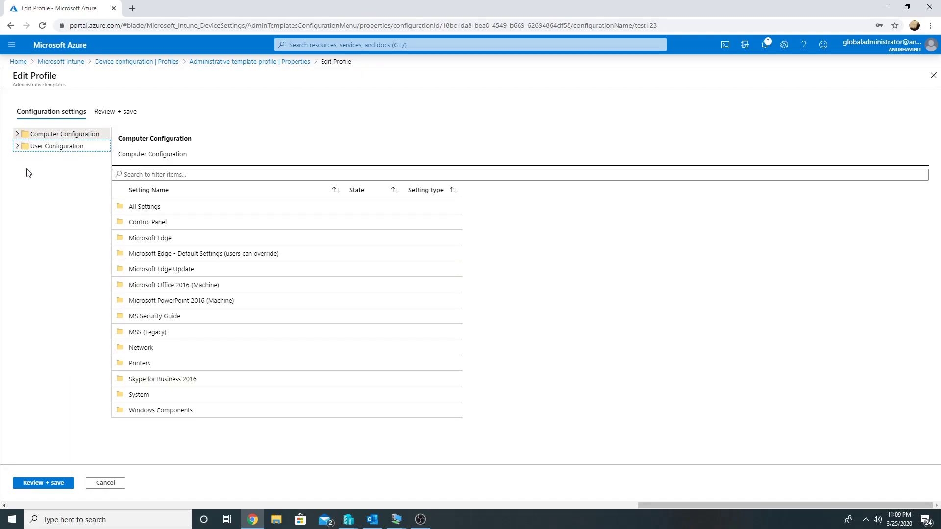